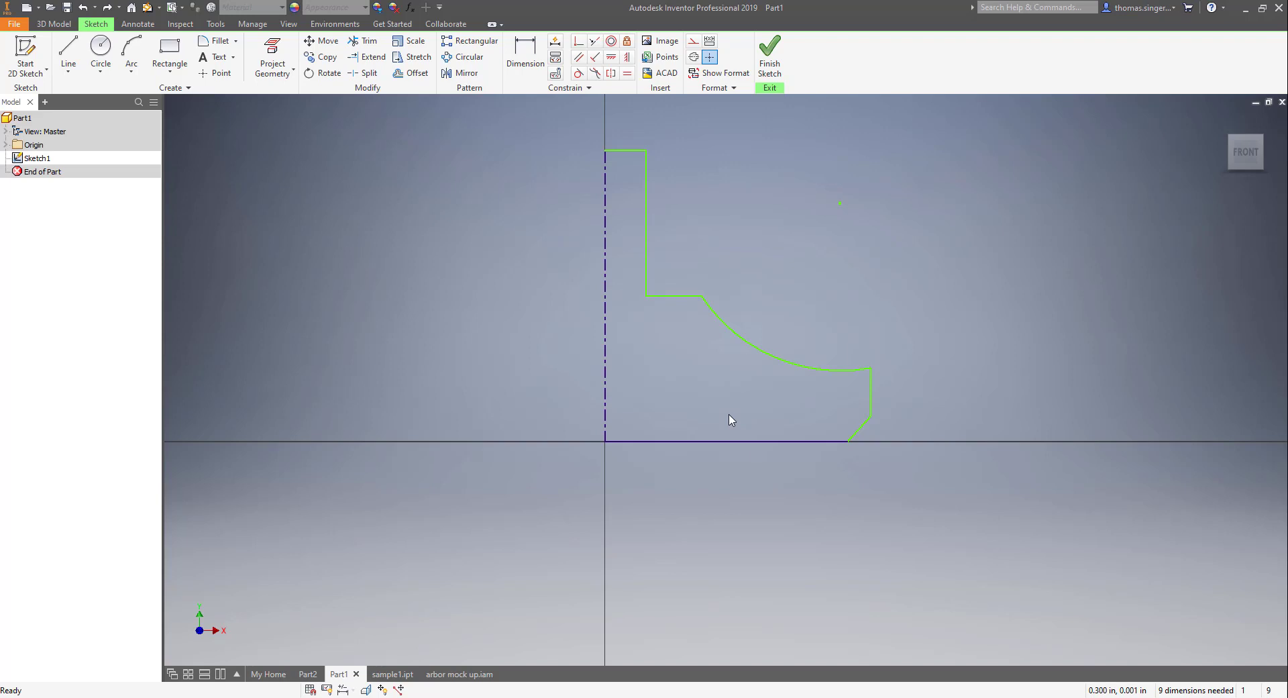
Dimension the profile's narrow top as a 0.25 diameter about the centreline.
scroll(714, 210, "down", 2)
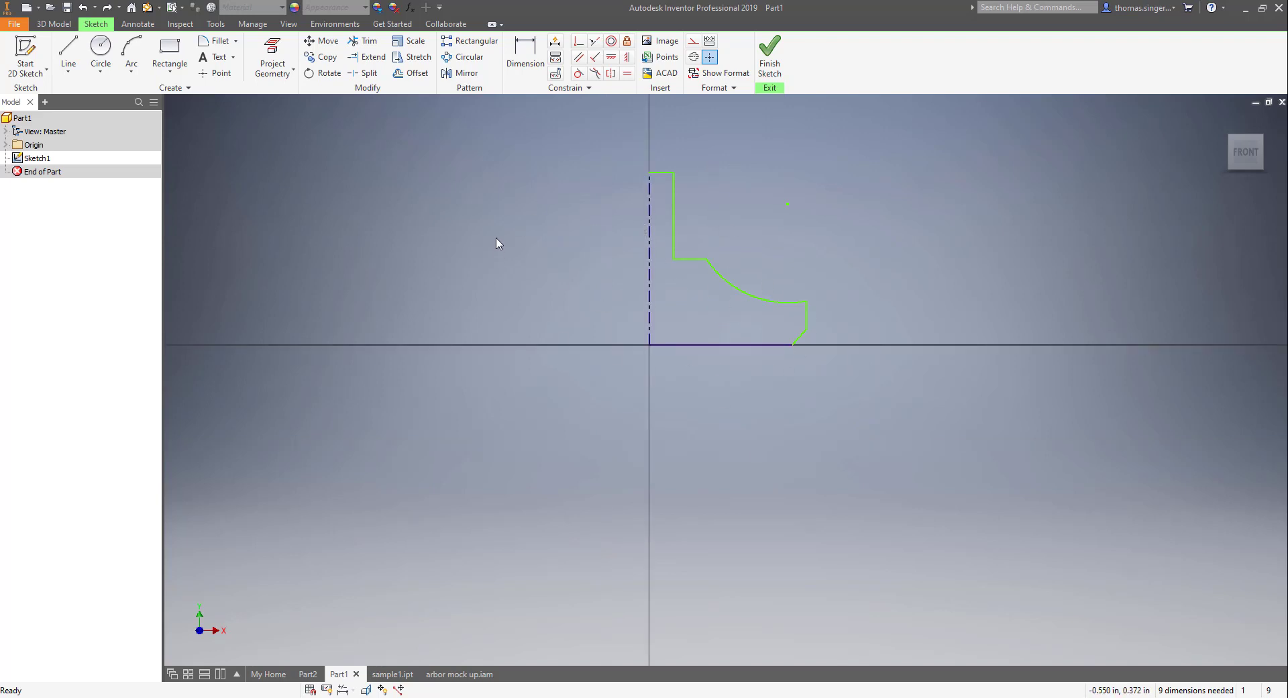
left_click(529, 49)
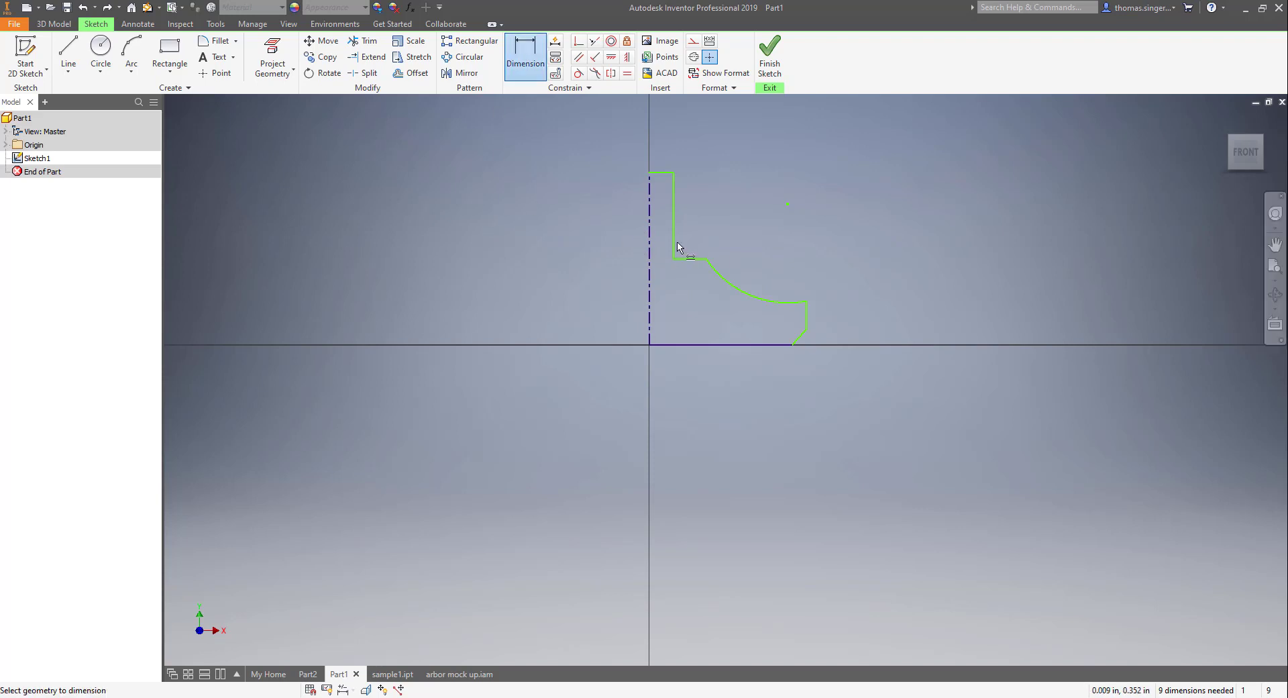
left_click(650, 229)
left_click(673, 222)
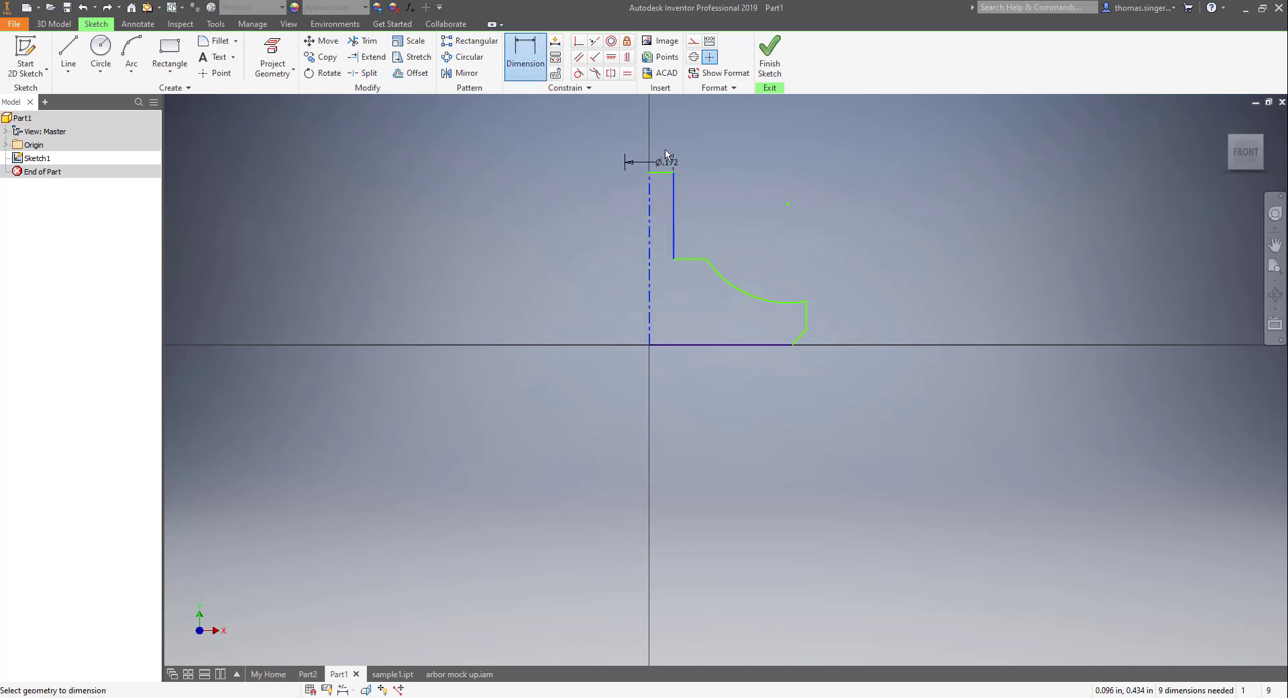
left_click(665, 145)
type("0.25")
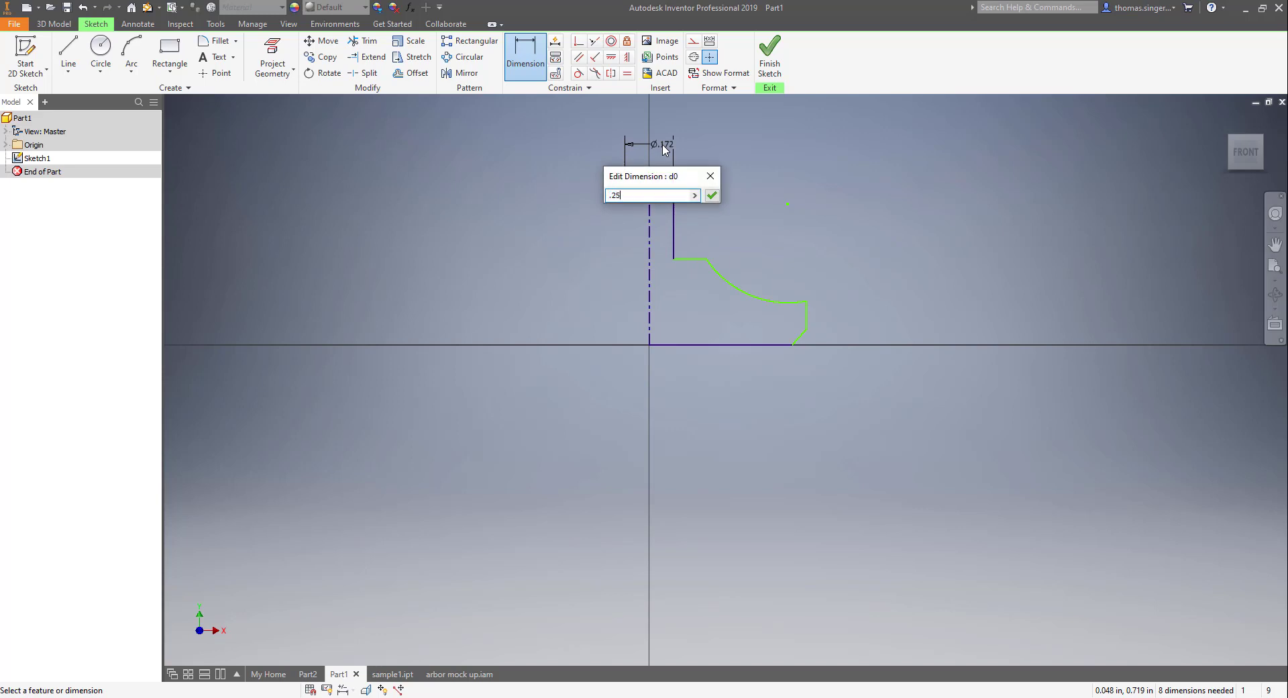
key("Return")
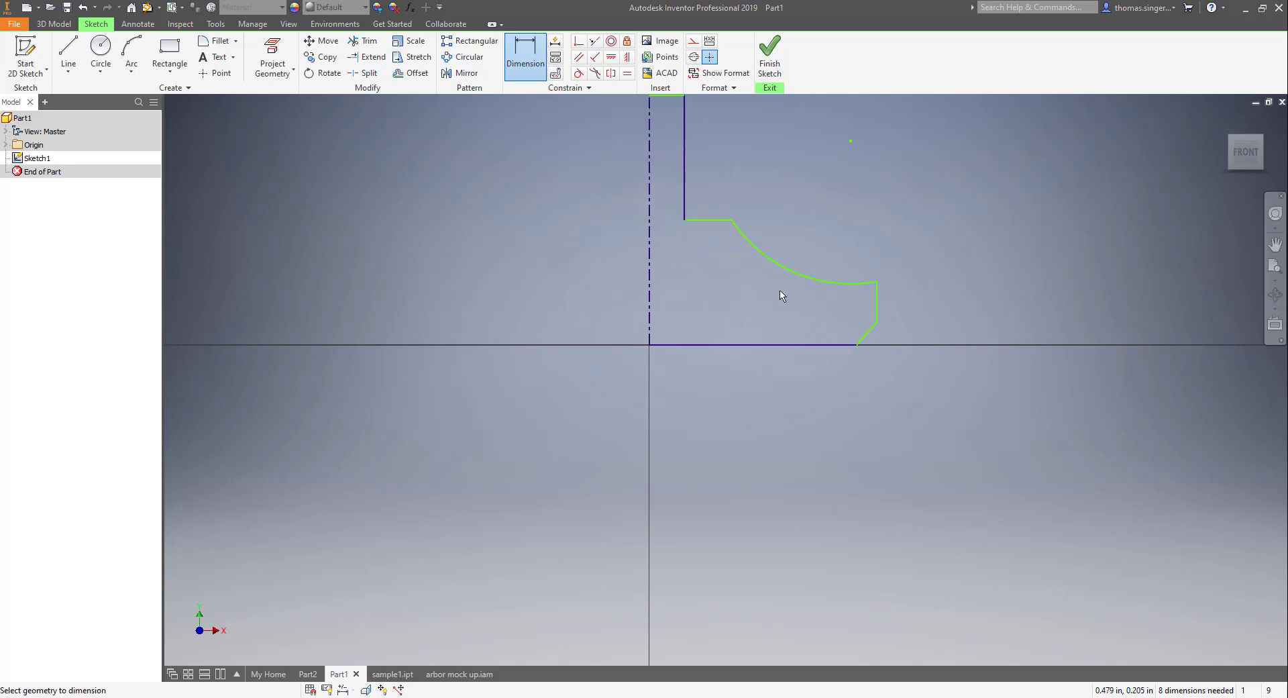
Give the short right vertical edge a .190 height dimension.
left_click(879, 306)
left_click(915, 305)
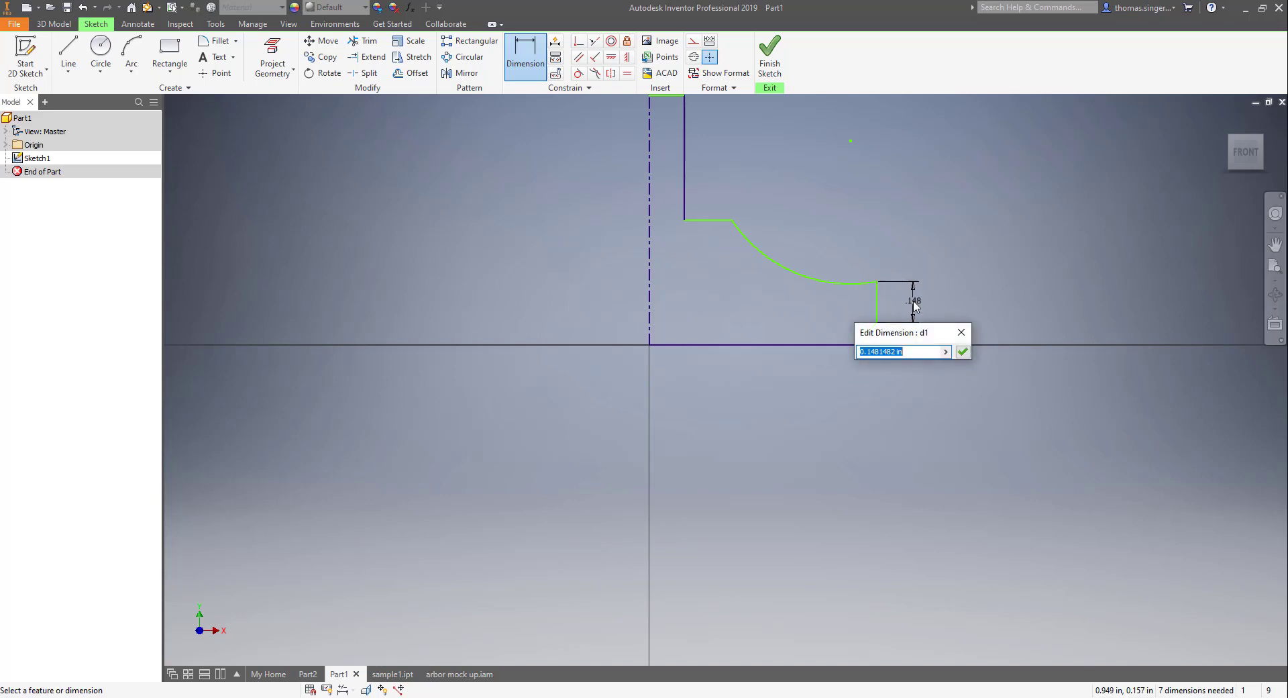
type(".190")
key("Return")
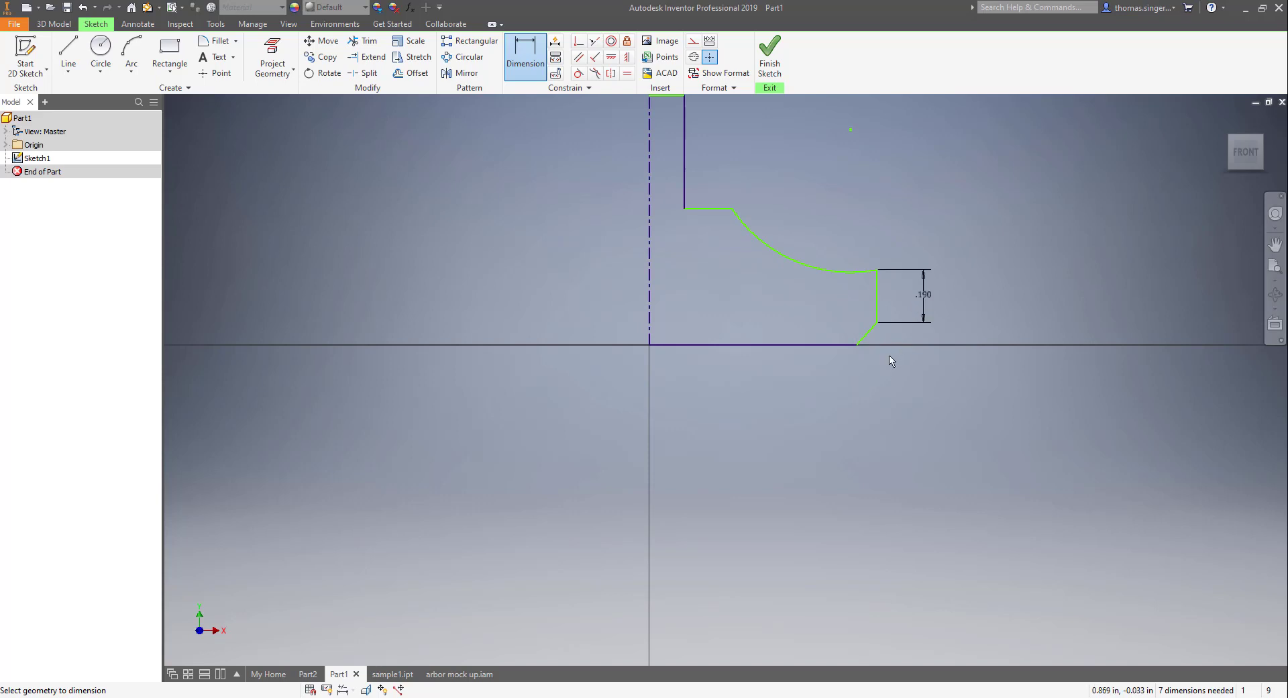
Dimension the chamfer line's height as .060.
left_click(866, 343)
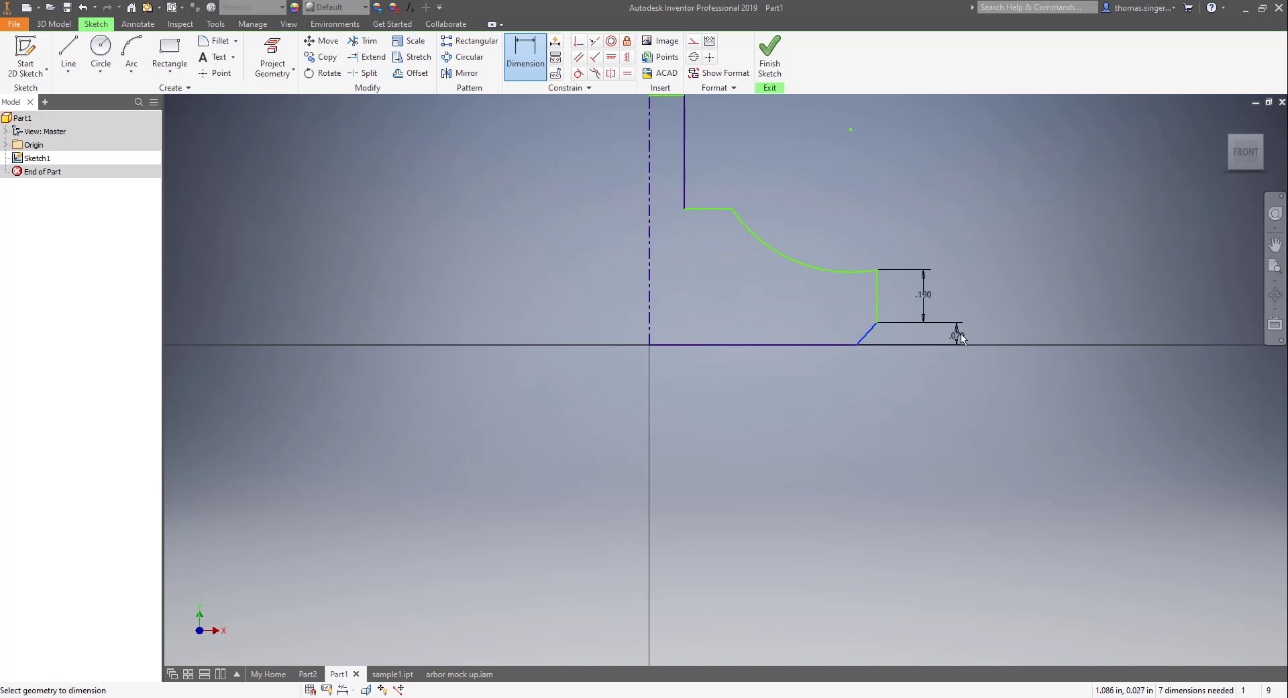
left_click(959, 332)
type(".60")
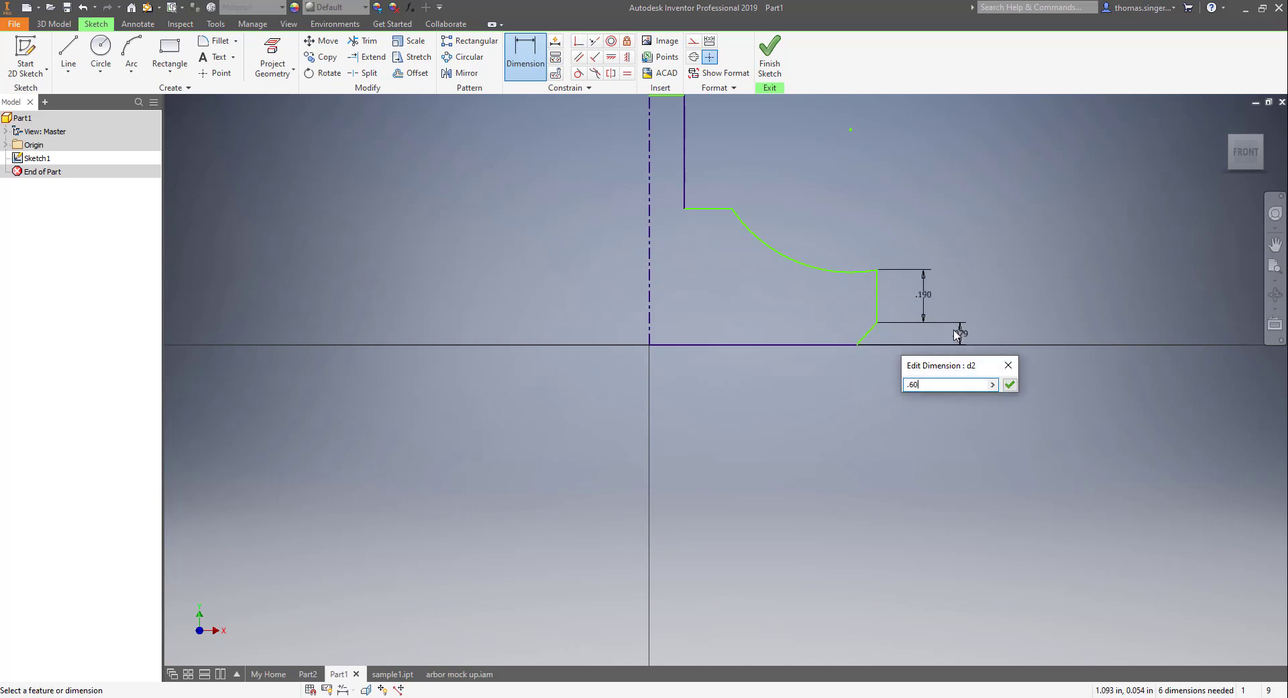
key("BackSpace")
type("060")
key("Return")
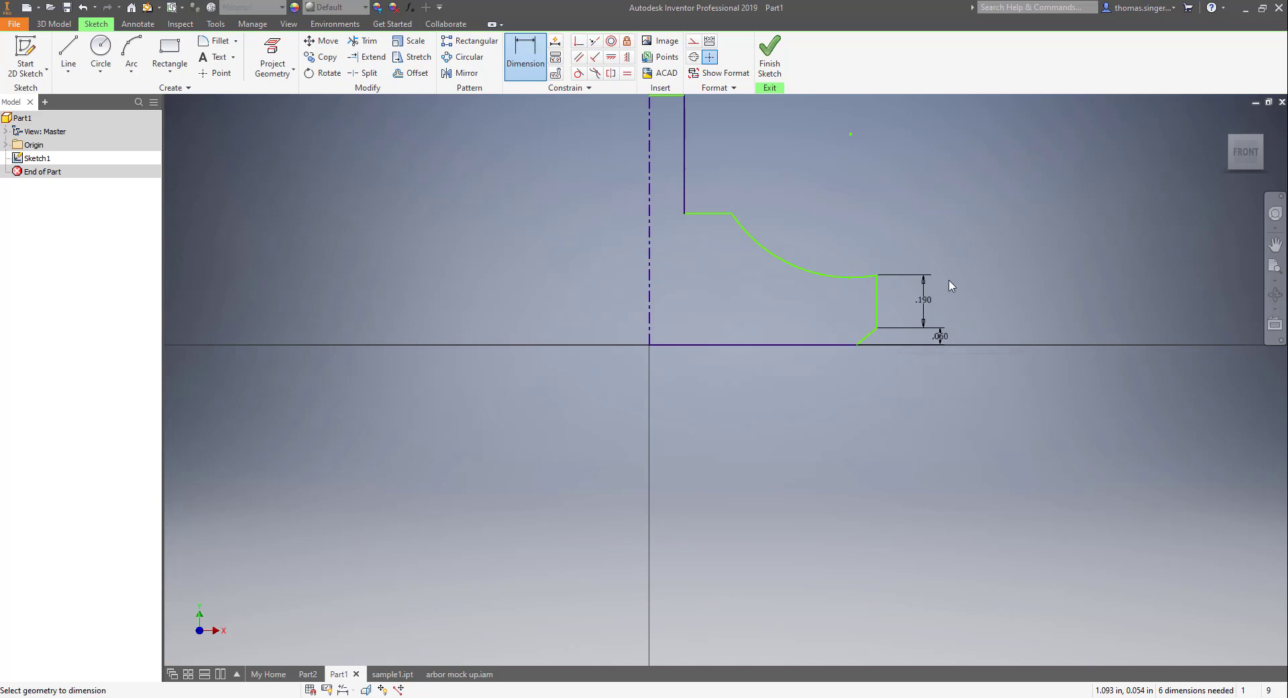
Add a Ø.875 diameter from the outer vertical edge to the centreline, placed below the profile.
left_click(877, 302)
left_click(650, 307)
left_click(681, 435)
type(".")
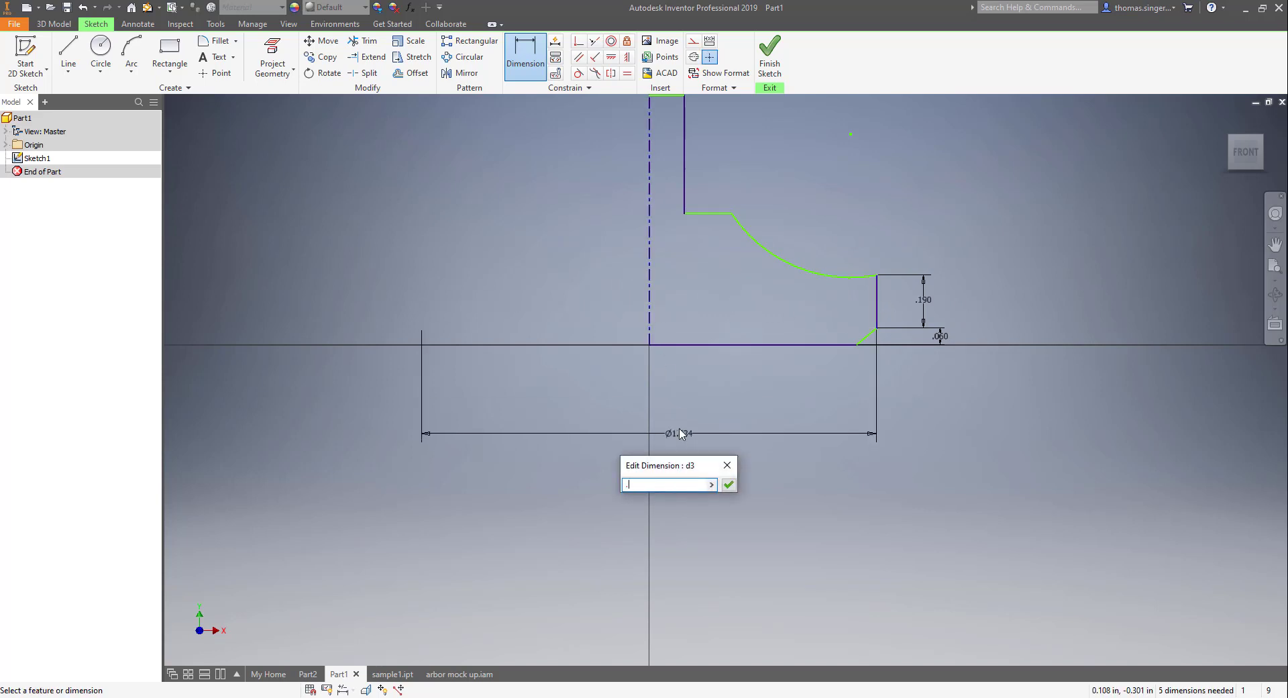
type("875")
key("Return")
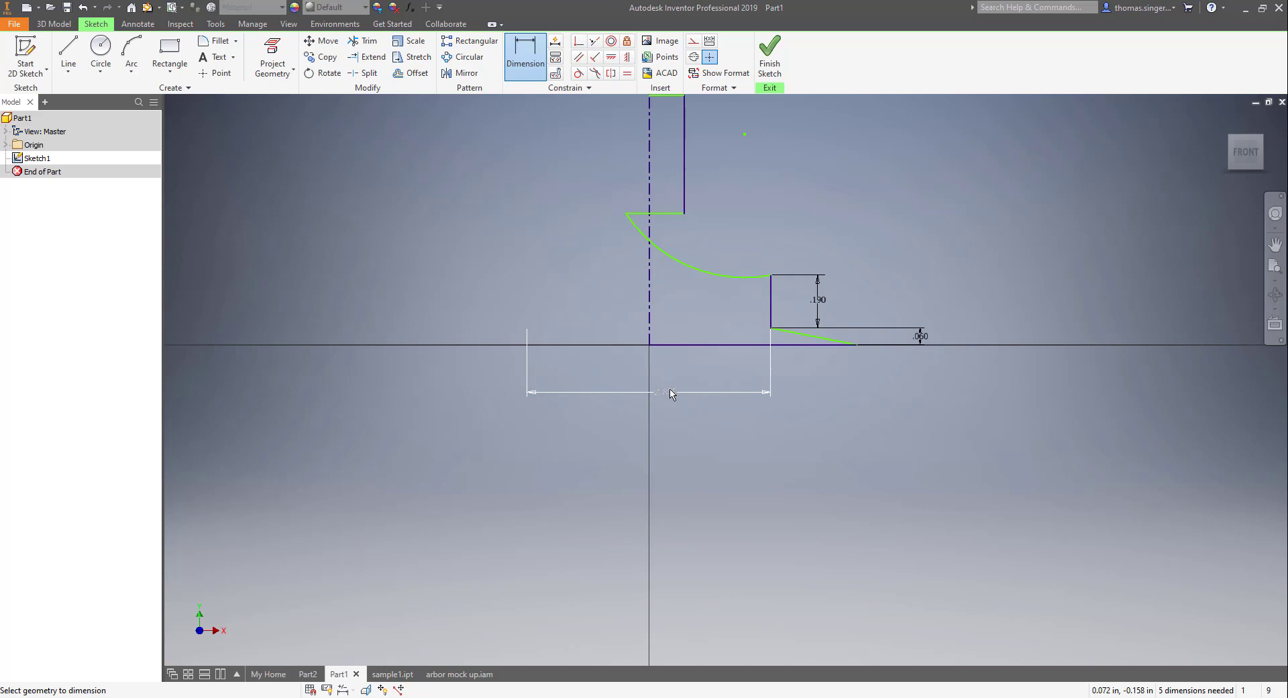
left_click(671, 393)
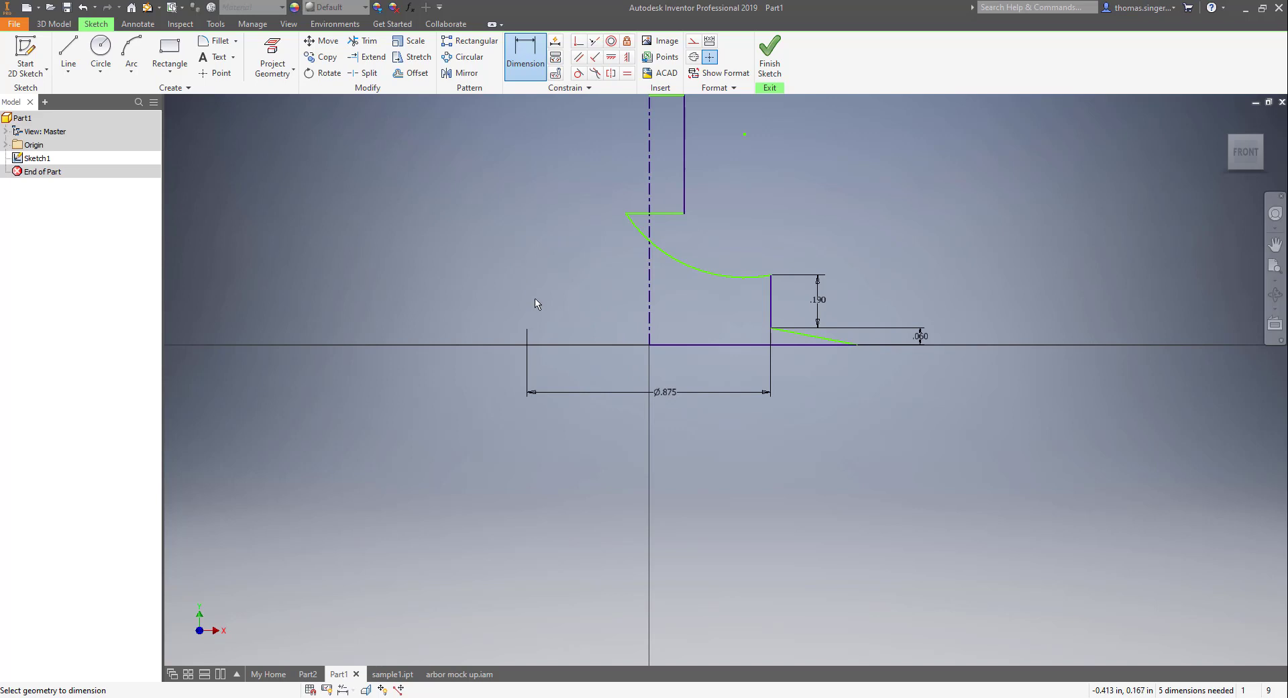
End the Dimension command with OK from the right-click marking menu.
right_click(537, 222)
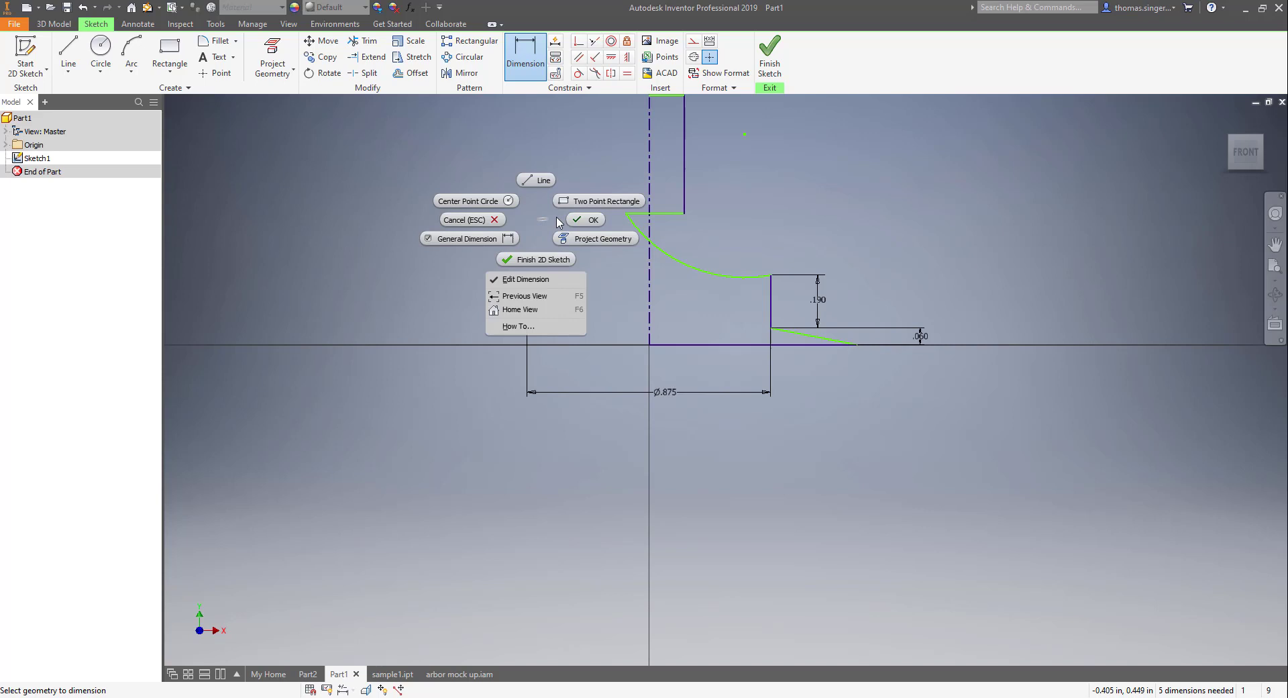
left_click(595, 222)
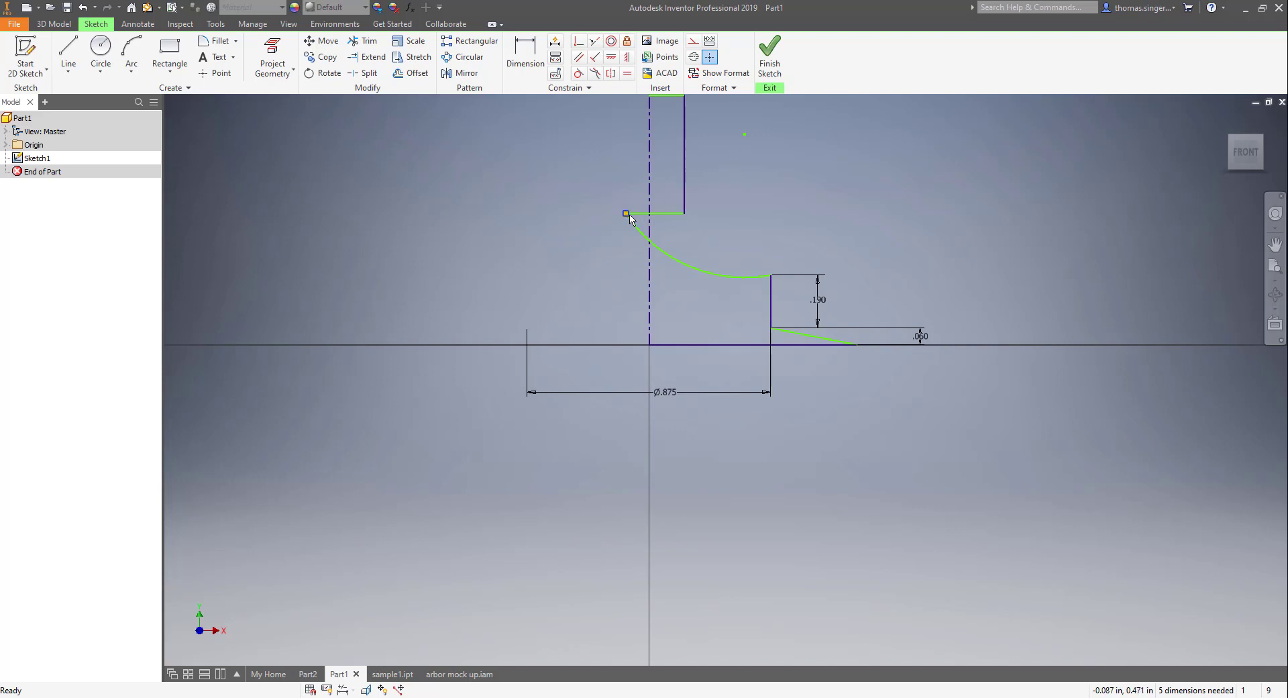
Drag the arc's end back along the top shelf and the chamfer end to the bottom corner.
left_click_drag(628, 216, 738, 220)
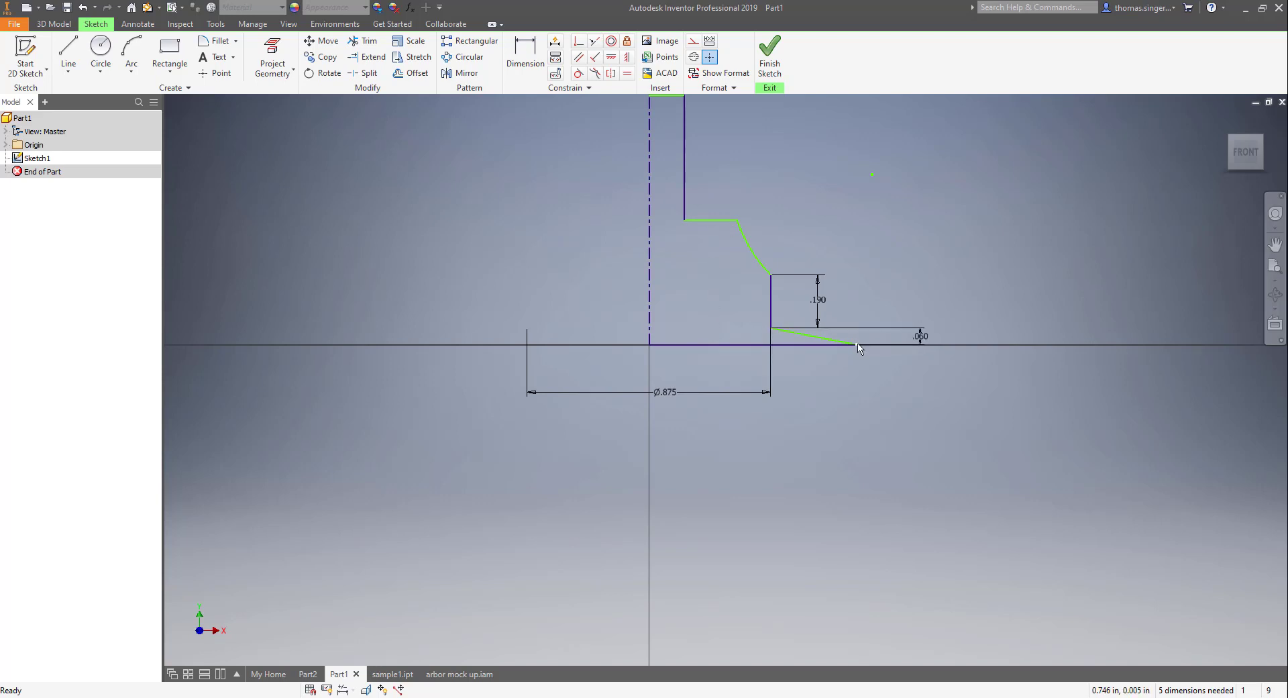
left_click_drag(859, 345, 745, 347)
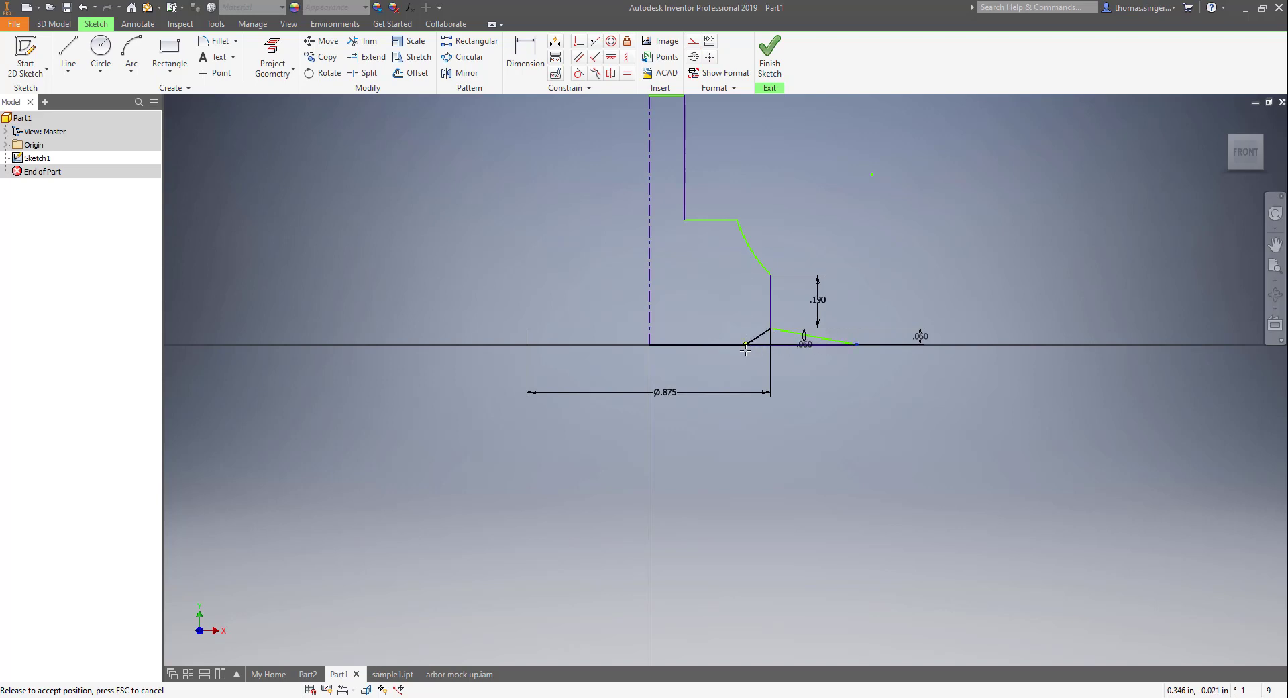
left_click_drag(745, 349, 744, 347)
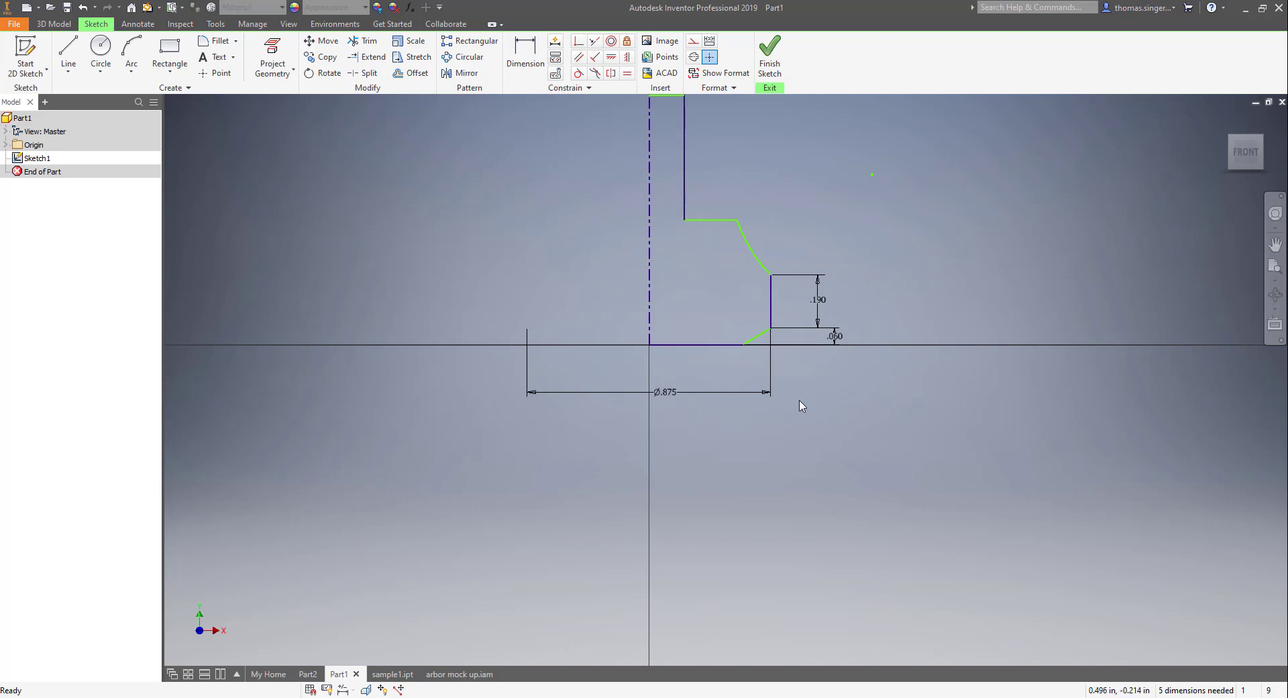
Drag the top horizontal line lower so the Ø.250 neck becomes shorter.
scroll(794, 201, "down", 3)
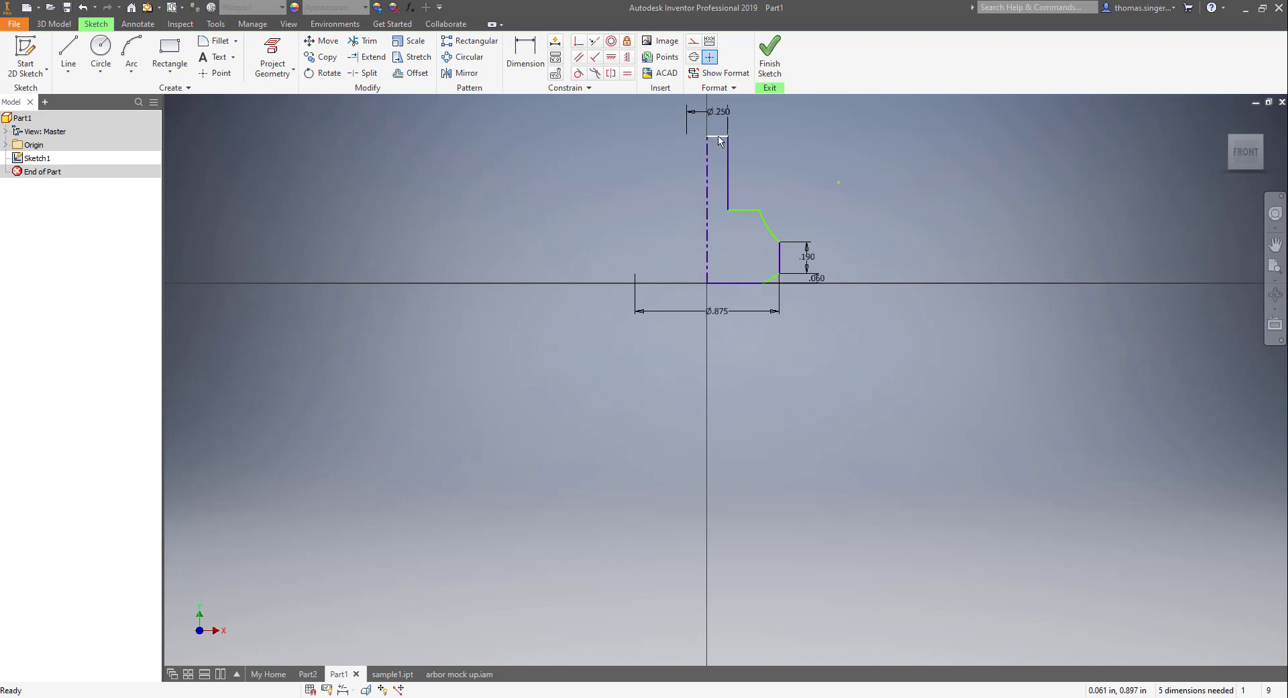
left_click_drag(719, 140, 719, 162)
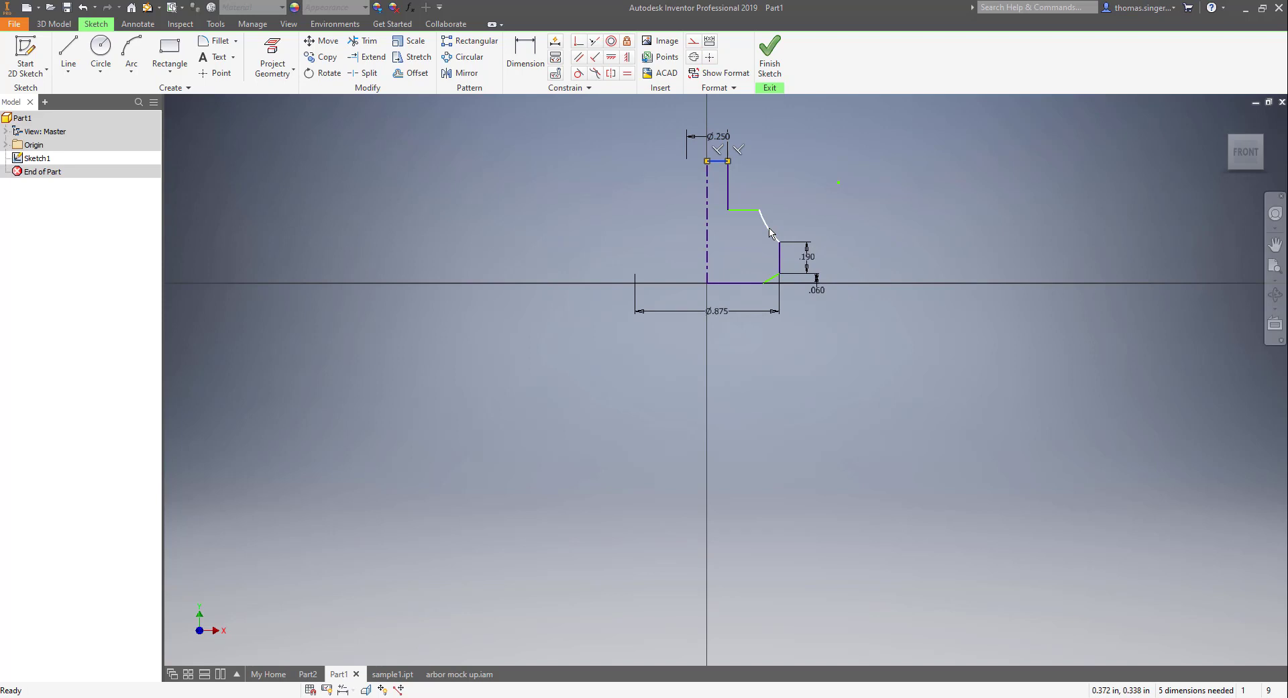